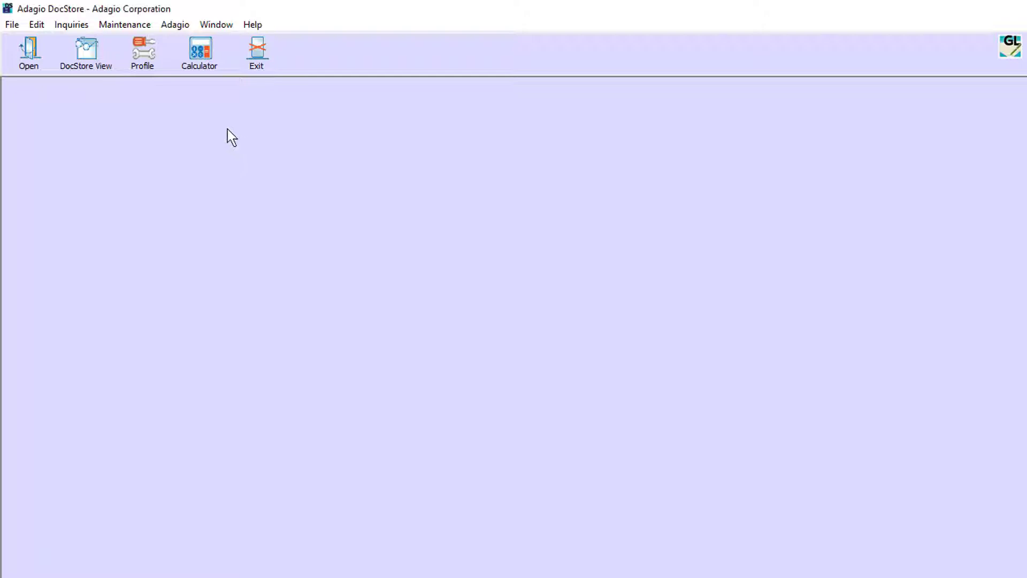
- In the company profile, enable Independent links and store DocStore archives relative to a base folder ending in %CMP
{"action": "left_click", "coordinate": [165, 66]}
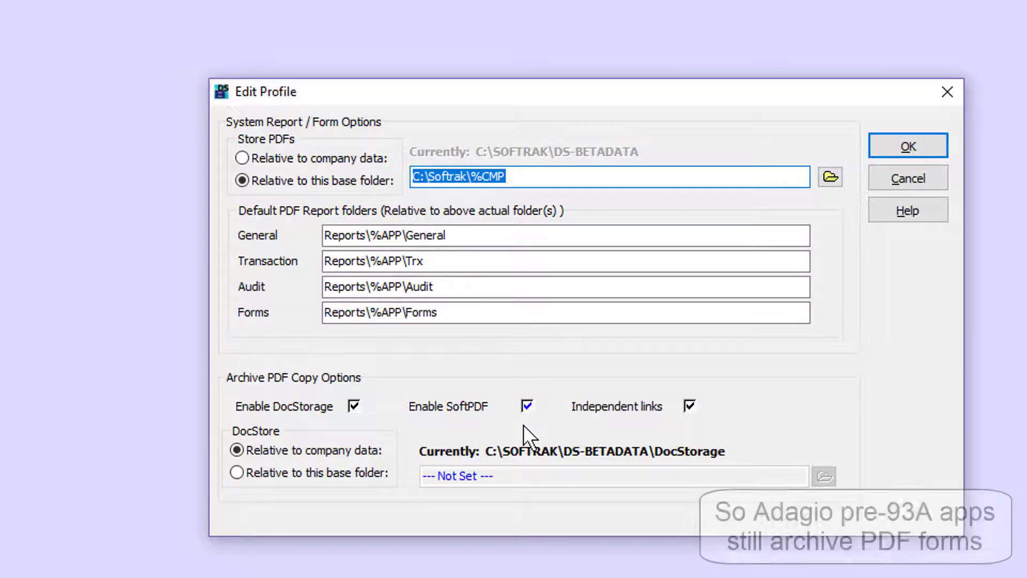
{"action": "left_click", "coordinate": [689, 407]}
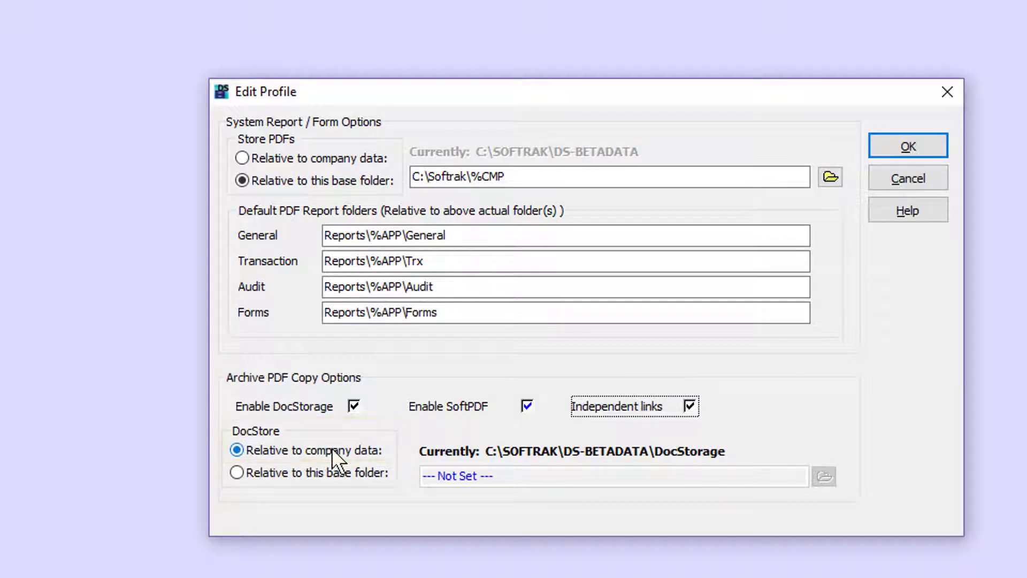
{"action": "left_click", "coordinate": [237, 473]}
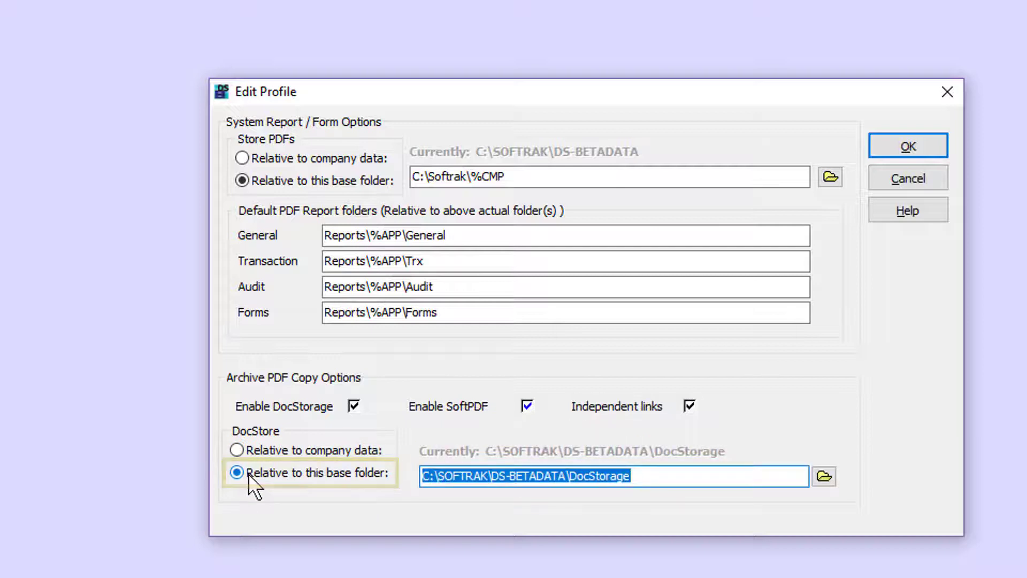
{"action": "left_click_drag", "start_coordinate": [491, 476], "coordinate": [784, 479]}
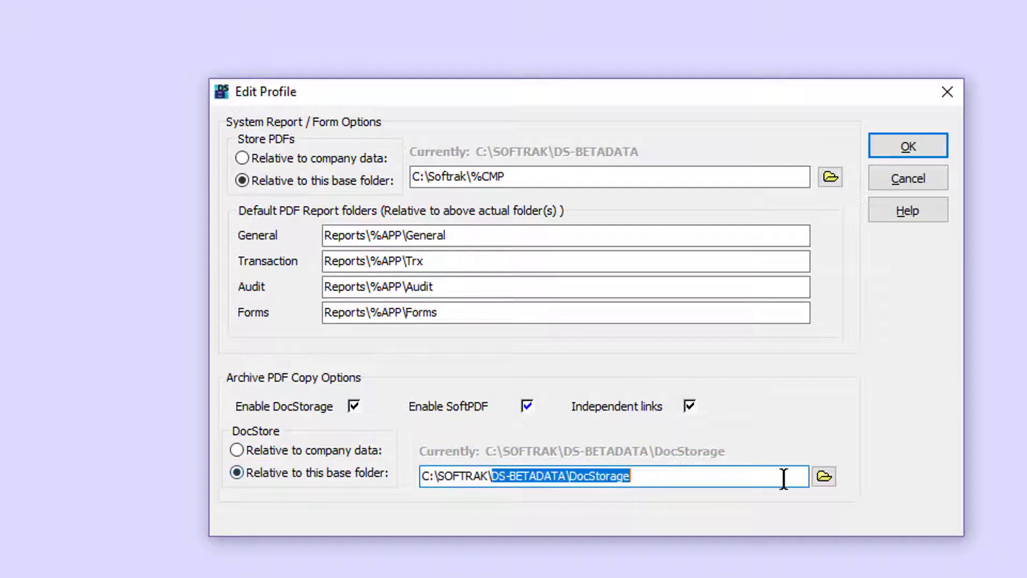
{"action": "type", "text": "%CMP"}
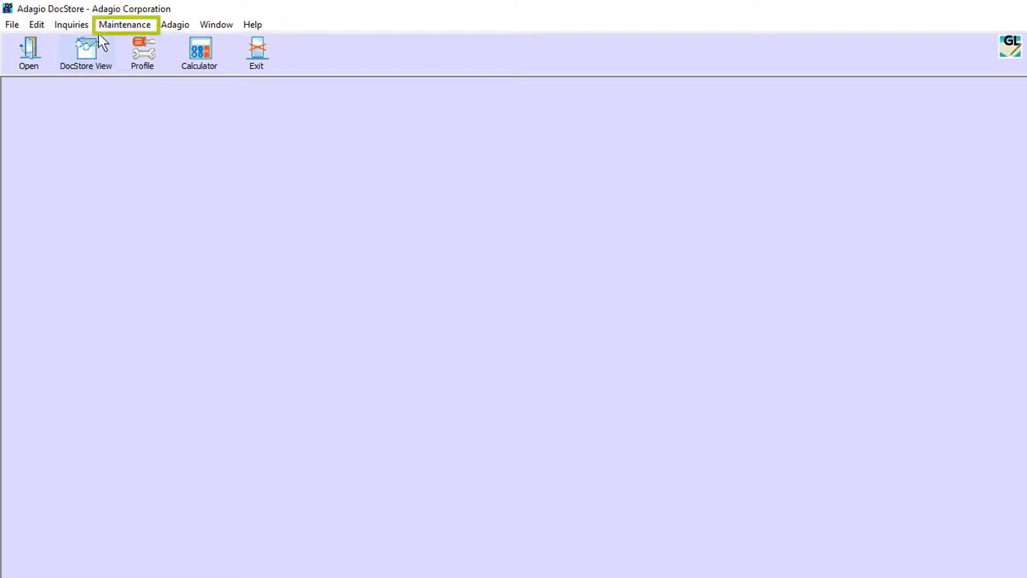
- Open the Maintenance menu with its SoftPDF processing and year-archiving commands
{"action": "left_click", "coordinate": [103, 26]}
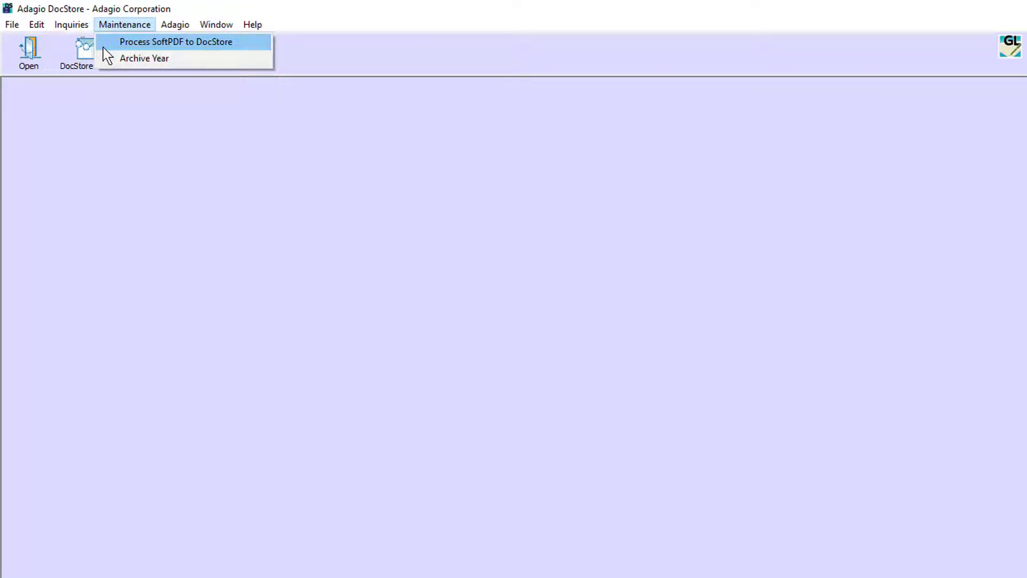
- Run Process SoftPDF to DocStore, then open the DocStore View browser
{"action": "left_click", "coordinate": [105, 45]}
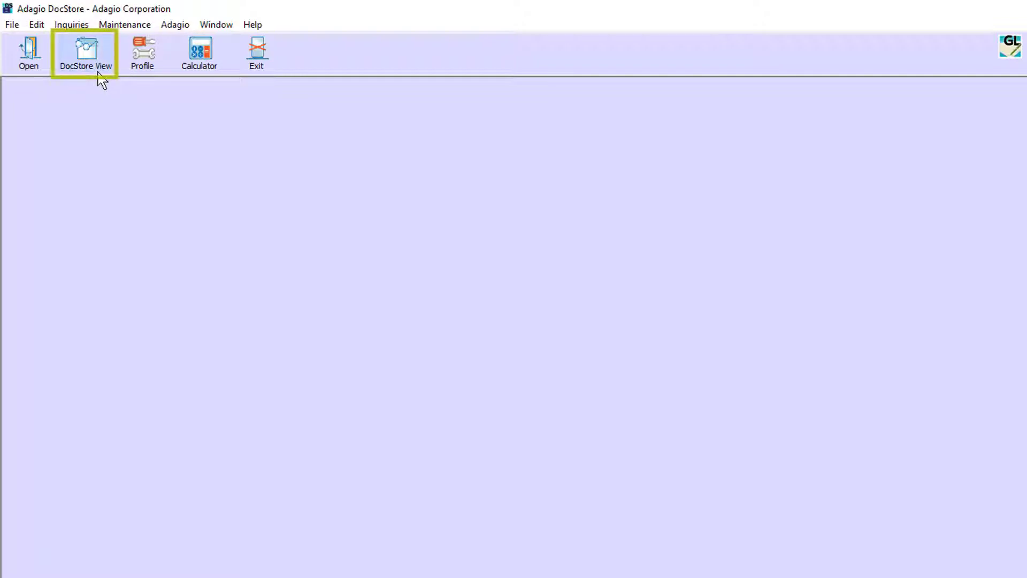
{"action": "left_click", "coordinate": [100, 75]}
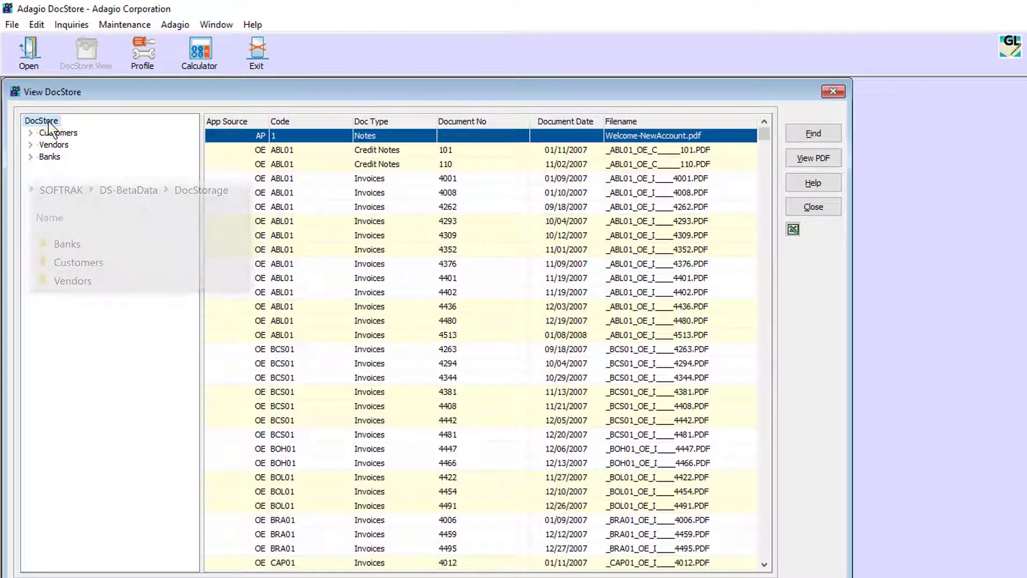
- Drill into Vendors > Easy Office Supplies (EAS01) > Invoices and view invoice 9191 as a PDF
{"action": "left_click", "coordinate": [48, 145]}
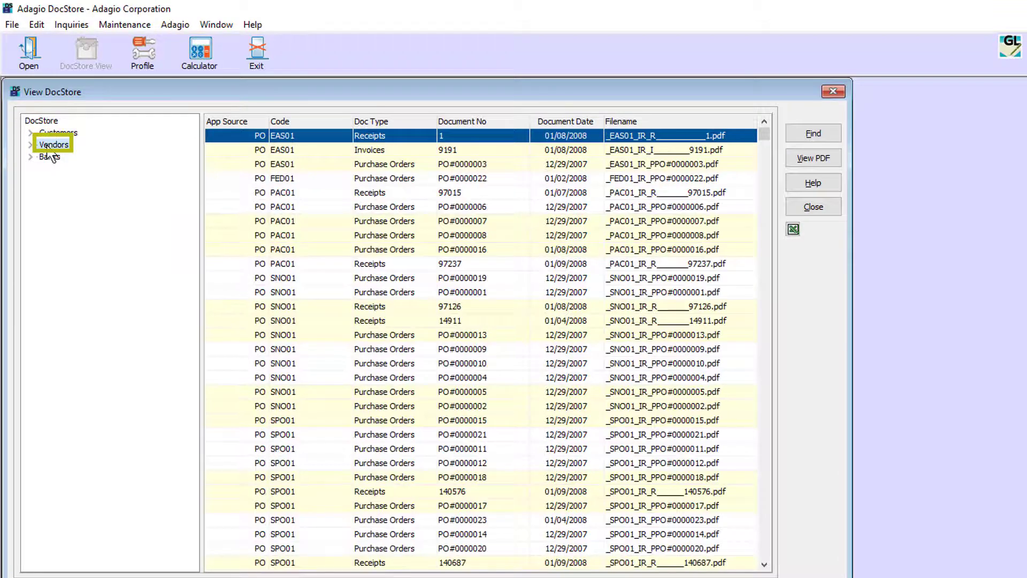
{"action": "left_click", "coordinate": [32, 145]}
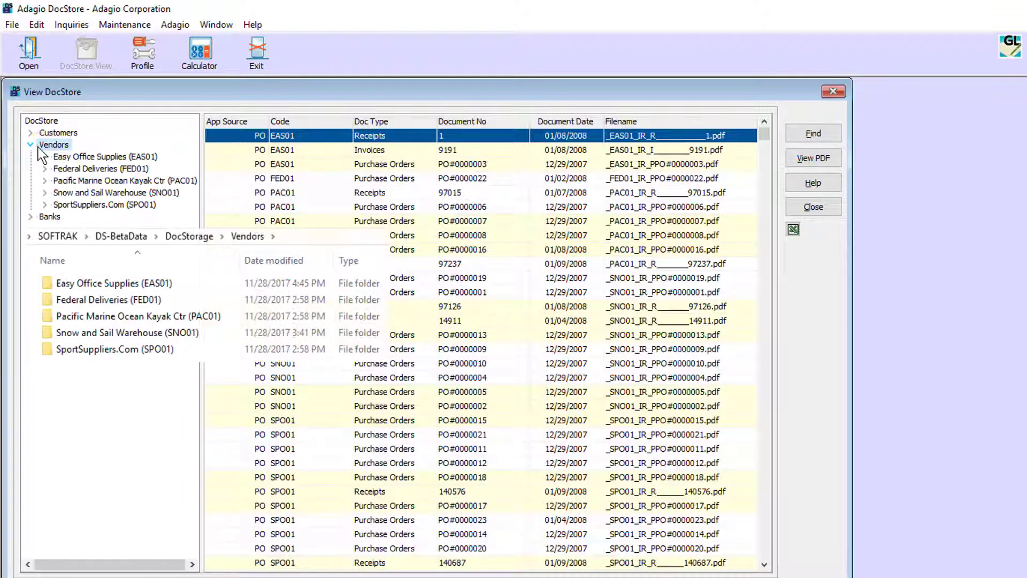
{"action": "left_click", "coordinate": [58, 158]}
{"action": "left_click", "coordinate": [45, 157]}
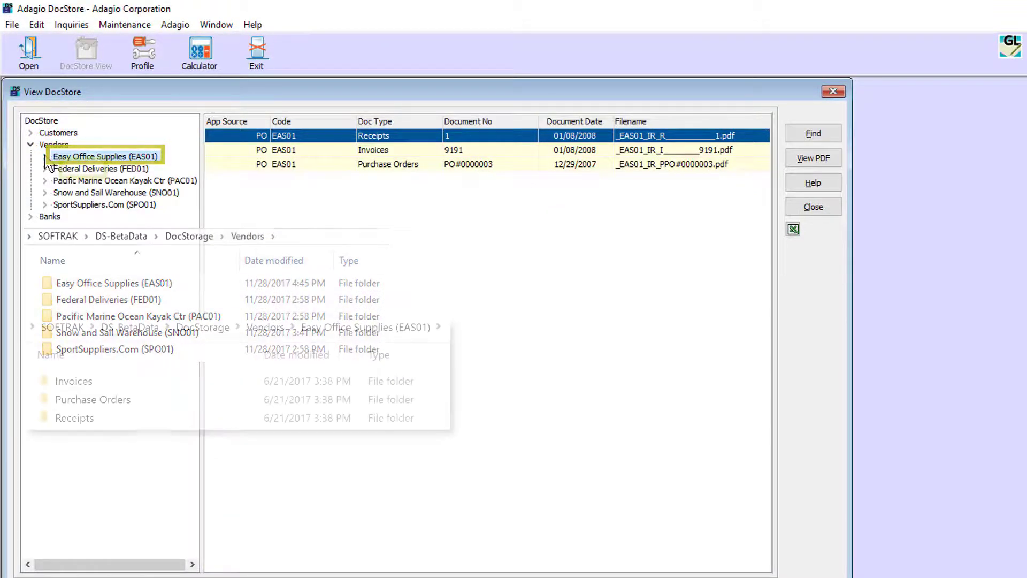
{"action": "left_click", "coordinate": [70, 169]}
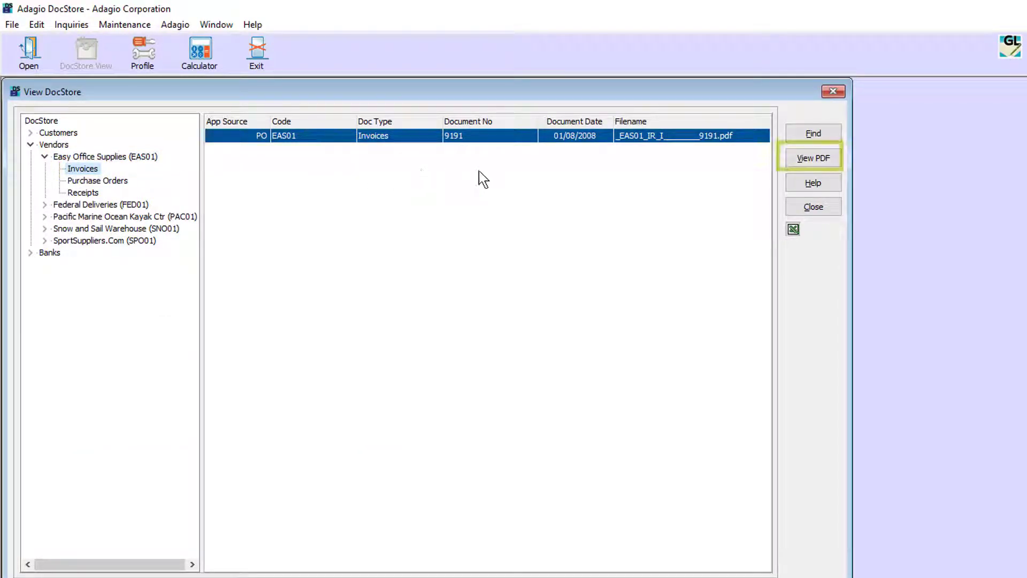
{"action": "left_click", "coordinate": [795, 166]}
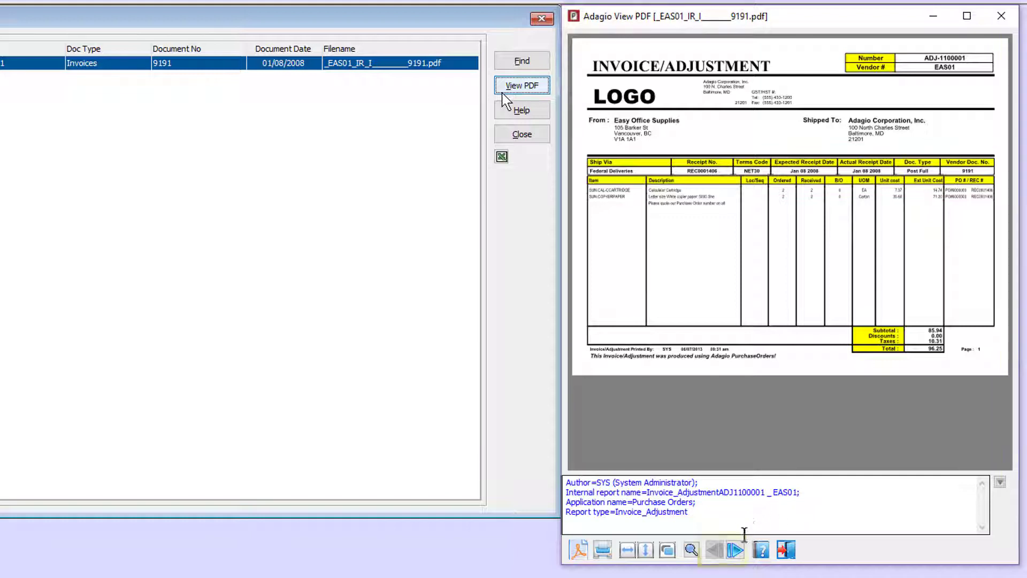
- Page forward through the vendor's archived documents to purchase order PO#0000003, then open the inquiries menu
{"action": "left_click", "coordinate": [734, 551]}
{"action": "left_click", "coordinate": [735, 551]}
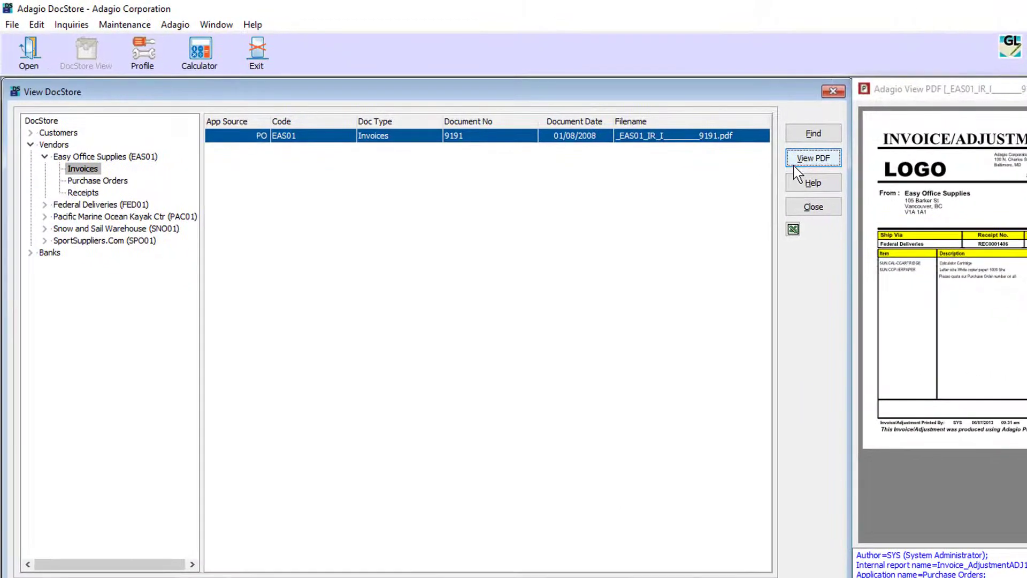
{"action": "left_click", "coordinate": [72, 25]}
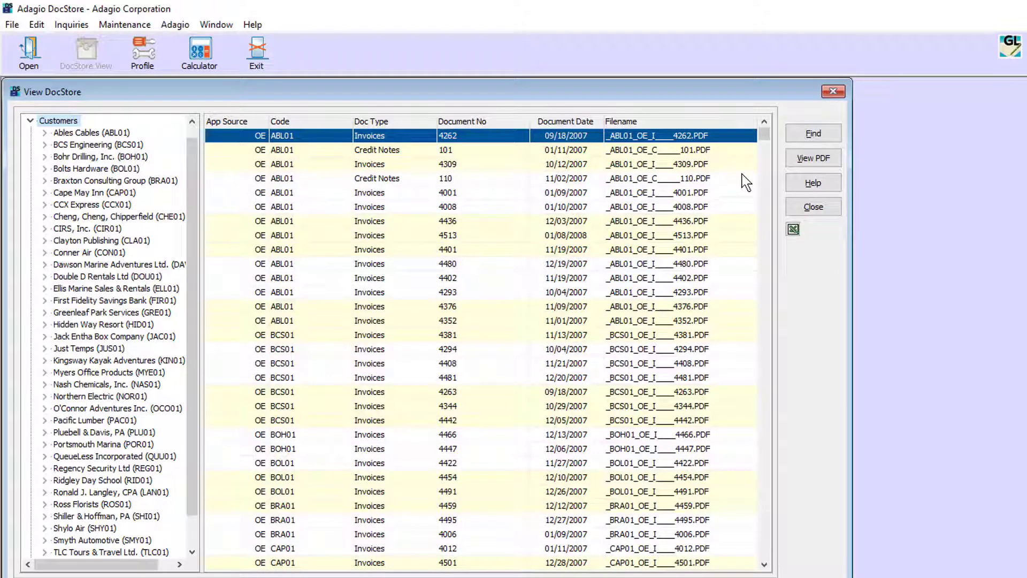
- Search stored customer documents for JUS01 invoice 4504
{"action": "left_click", "coordinate": [795, 139]}
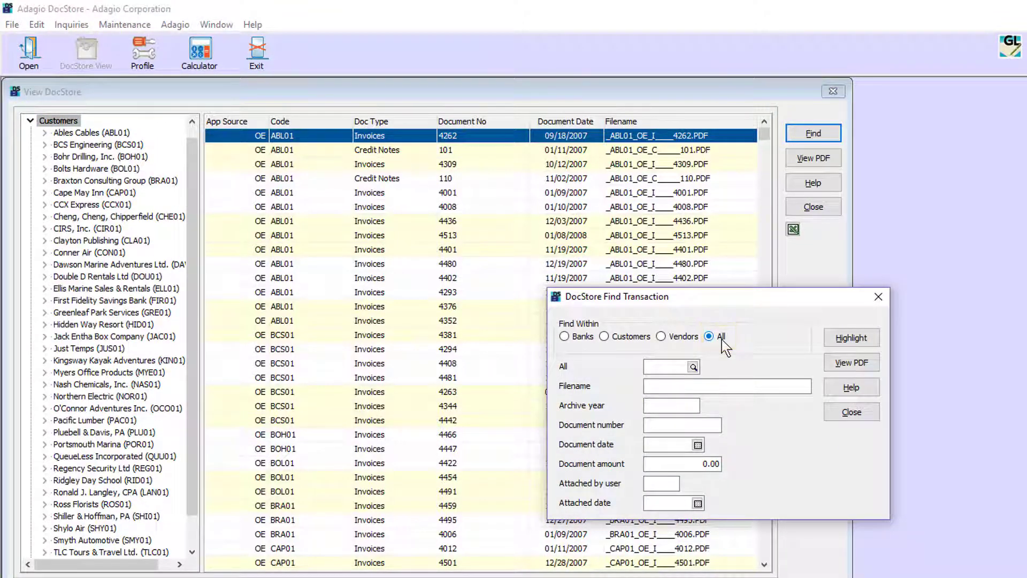
{"action": "left_click", "coordinate": [605, 336]}
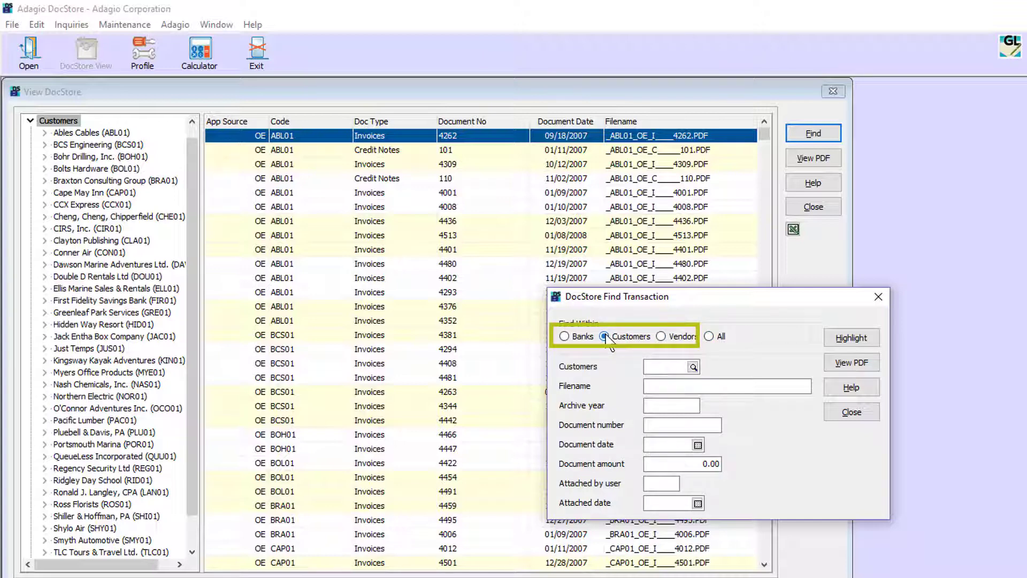
{"action": "left_click", "coordinate": [693, 367]}
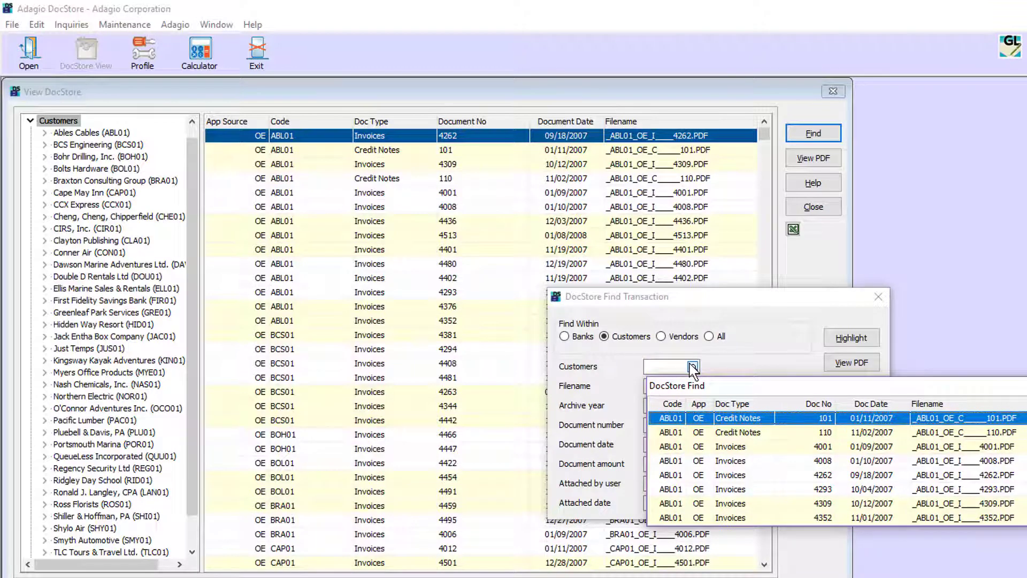
{"action": "left_click", "coordinate": [693, 367]}
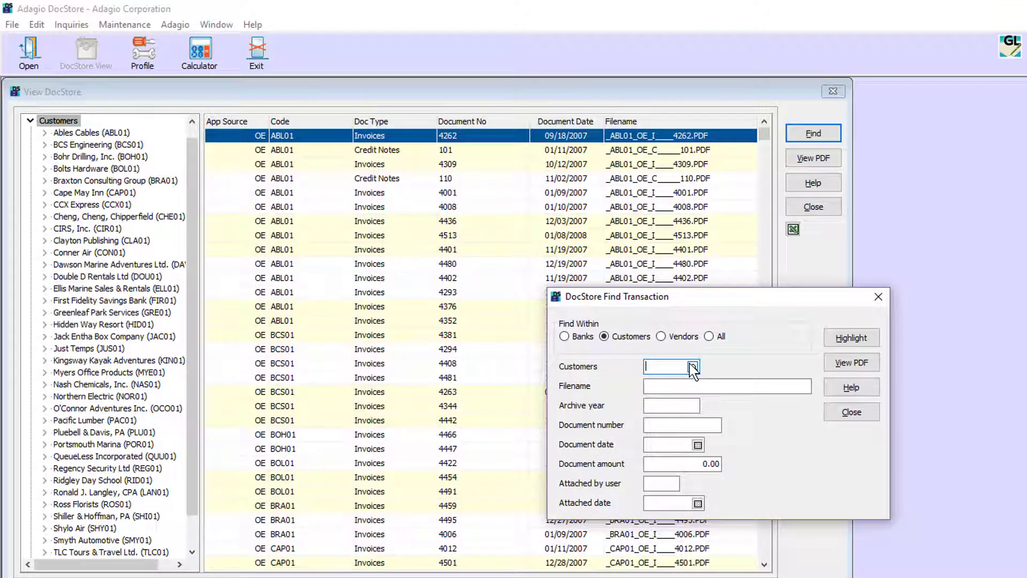
{"action": "left_click", "coordinate": [693, 367]}
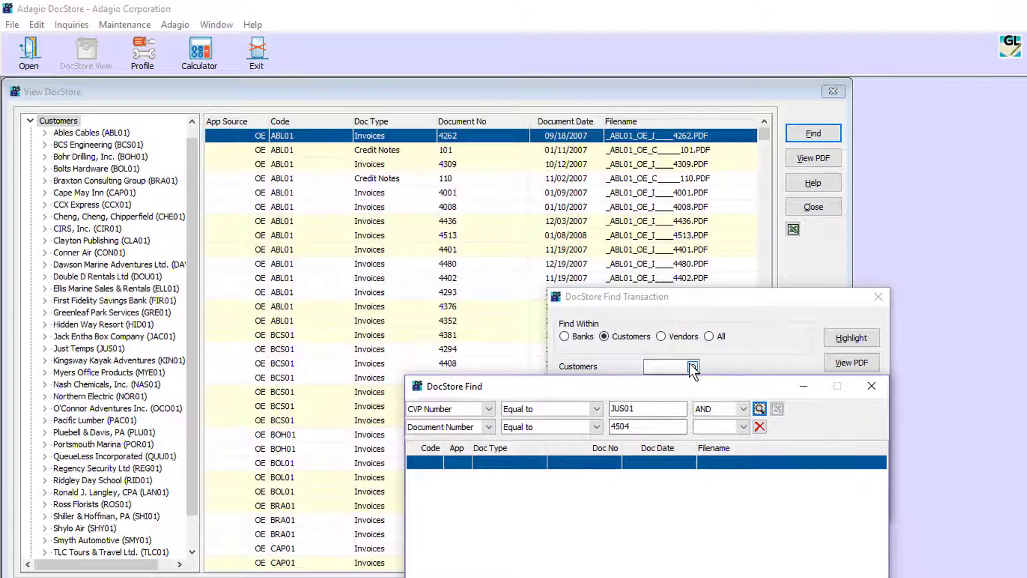
{"action": "left_click", "coordinate": [760, 409]}
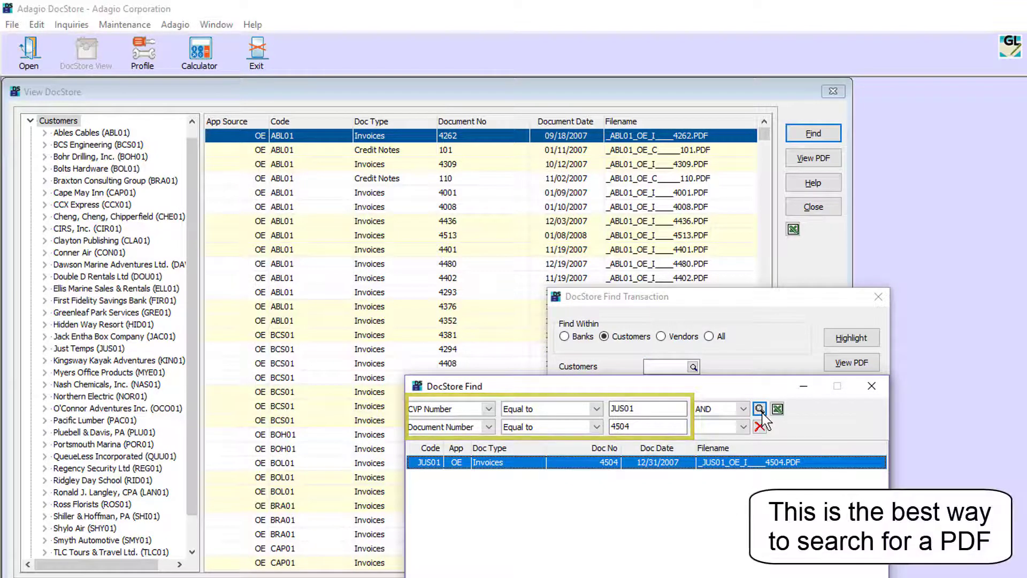
- Load invoice 4504 ($377.97, 12/31/2007), view its PDF, and highlight it in the DocStore tree
{"action": "double_click", "coordinate": [762, 464]}
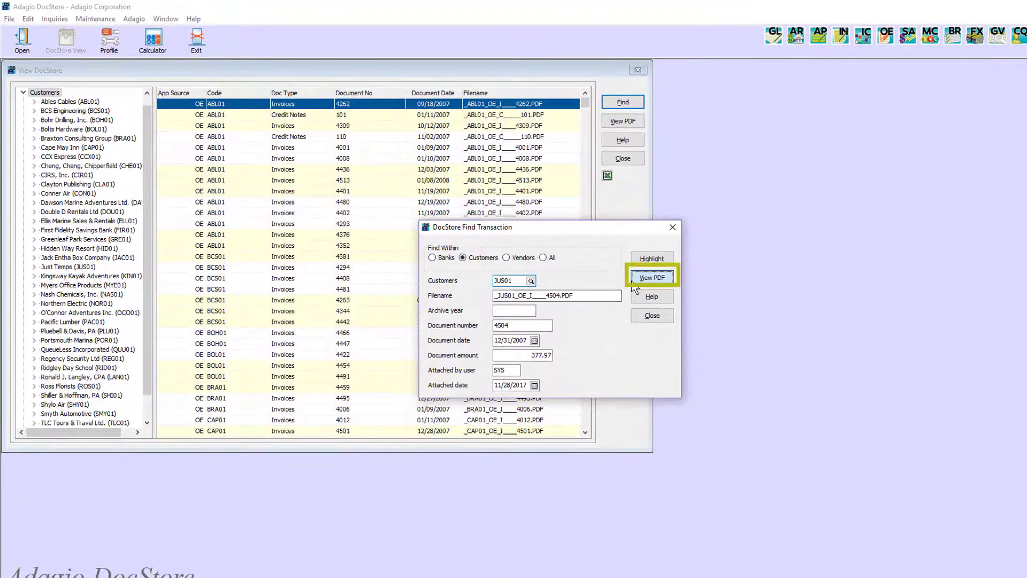
{"action": "left_click", "coordinate": [842, 364]}
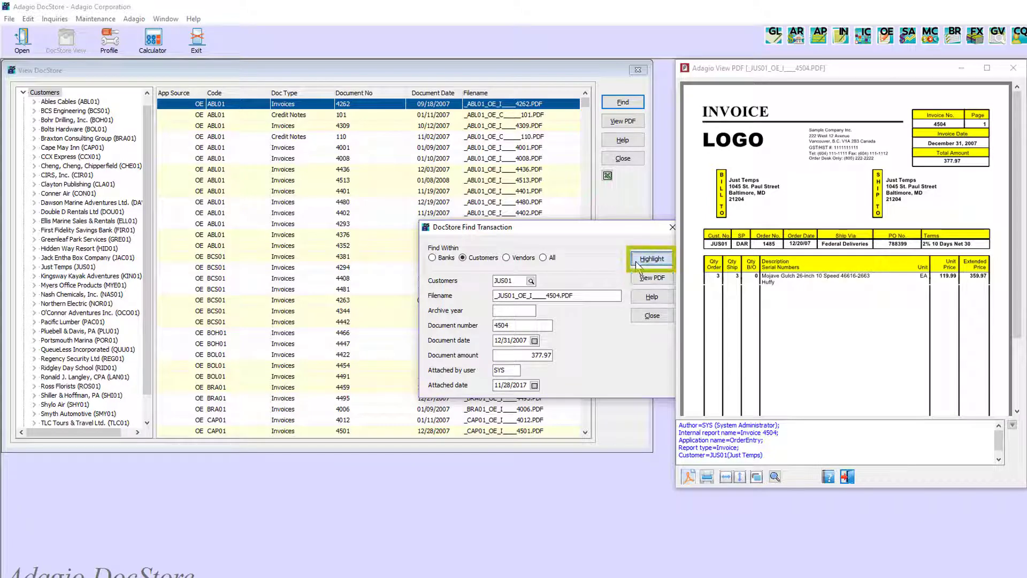
{"action": "left_click", "coordinate": [638, 260]}
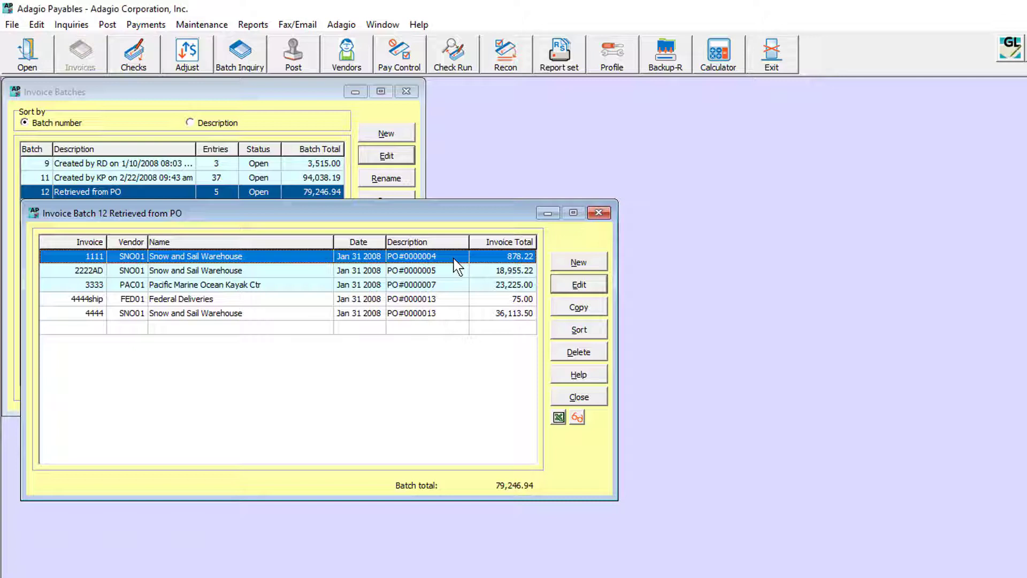
- View the archived PDF for invoice 1111 from vendor SNO01 in batch 12
{"action": "left_click", "coordinate": [571, 419]}
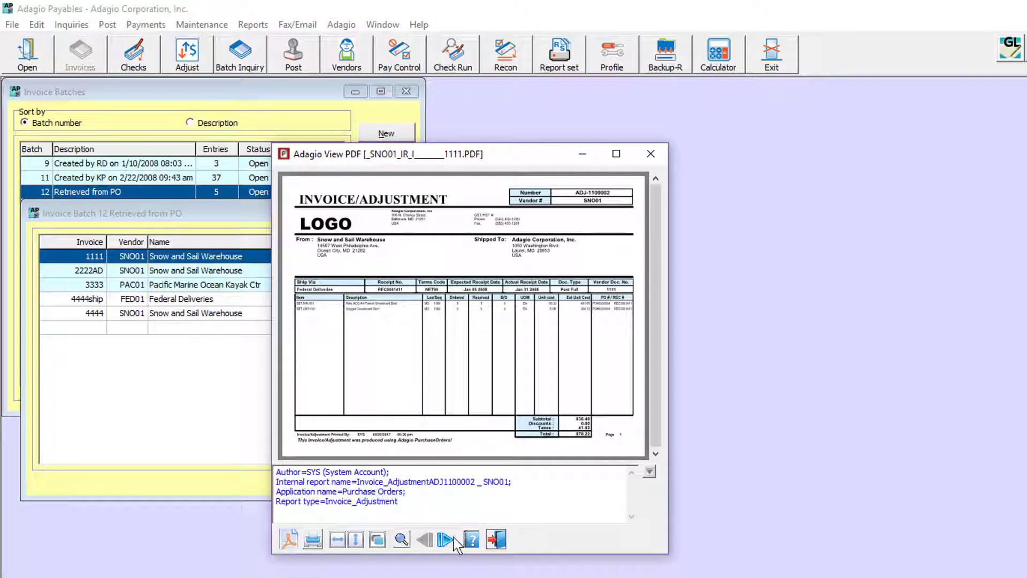
{"action": "left_click", "coordinate": [446, 540]}
{"action": "left_click", "coordinate": [446, 540]}
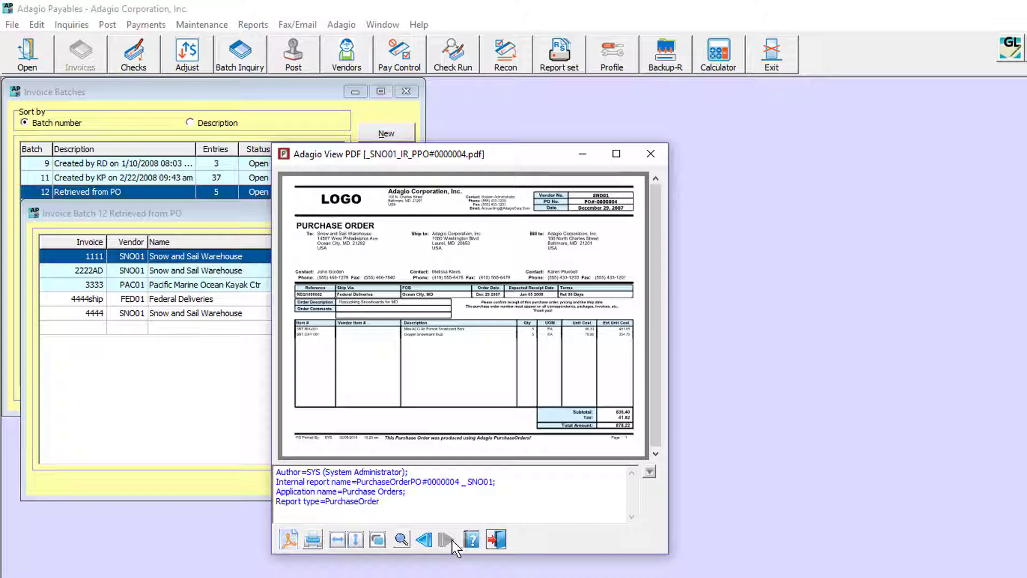
{"action": "left_click", "coordinate": [645, 158]}
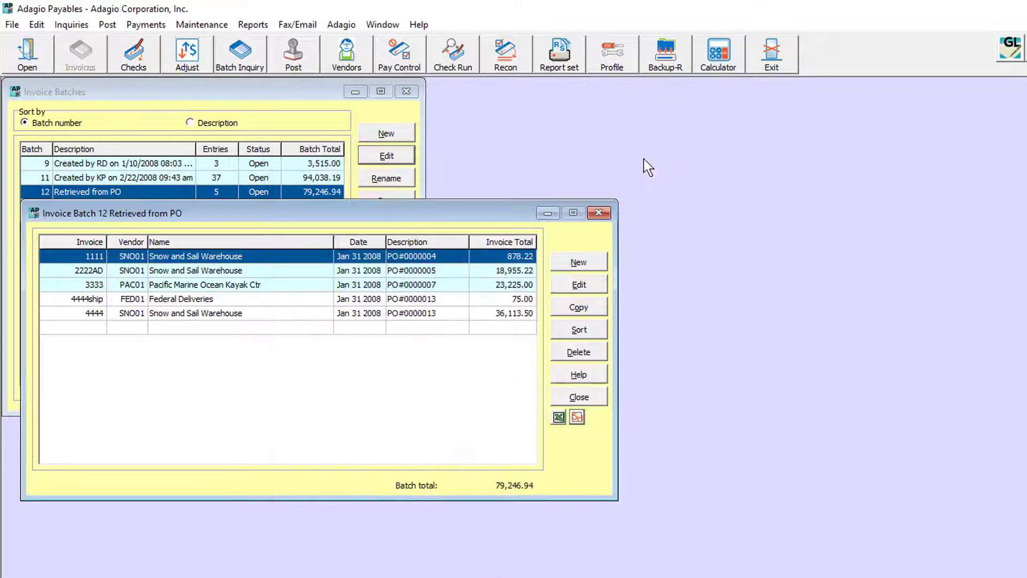
- Open invoice 1111's three linked documents and begin adding a new scanned document
{"action": "left_click", "coordinate": [603, 284]}
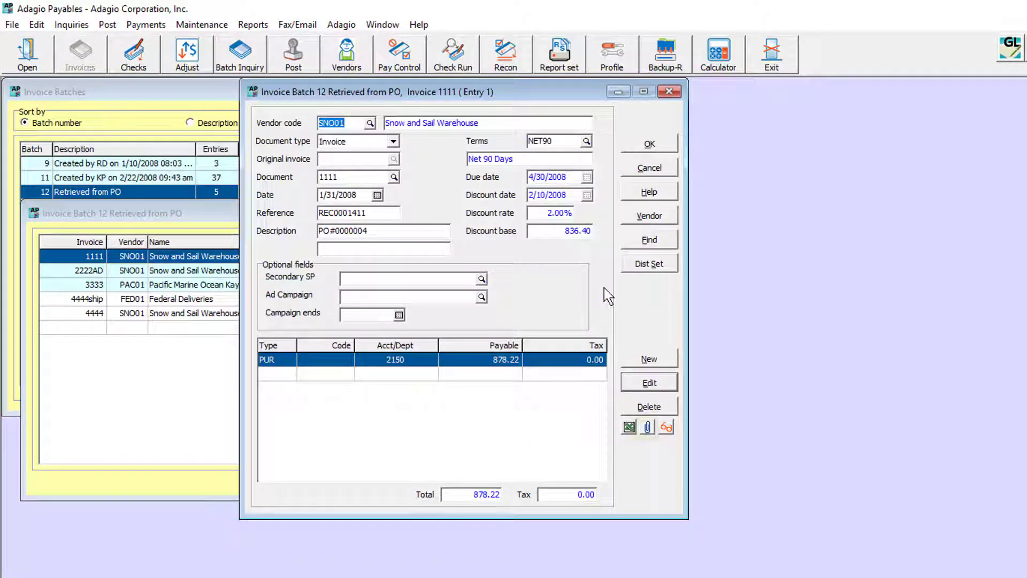
{"action": "left_click", "coordinate": [646, 432]}
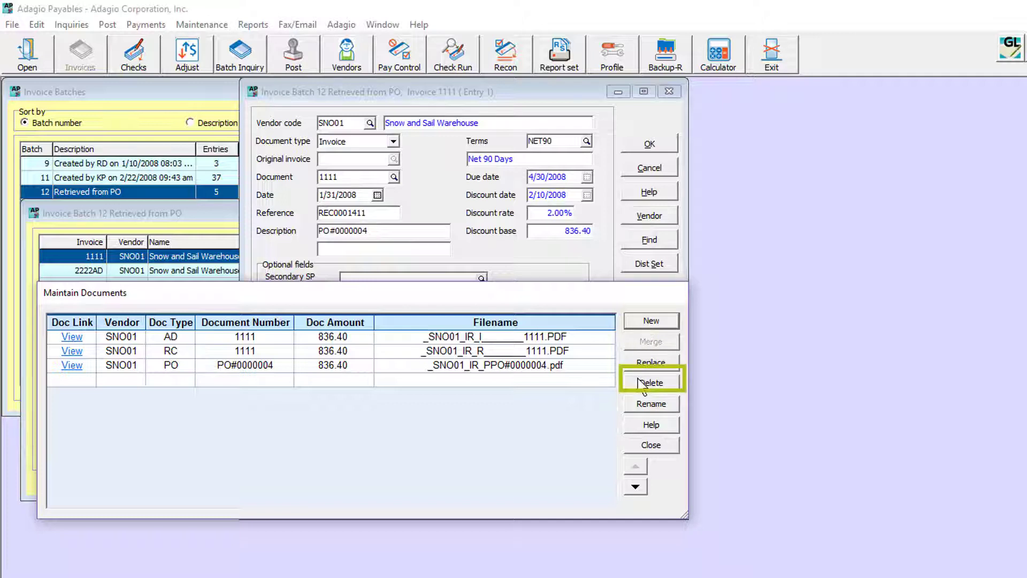
{"action": "left_click", "coordinate": [601, 368], "text": "shift"}
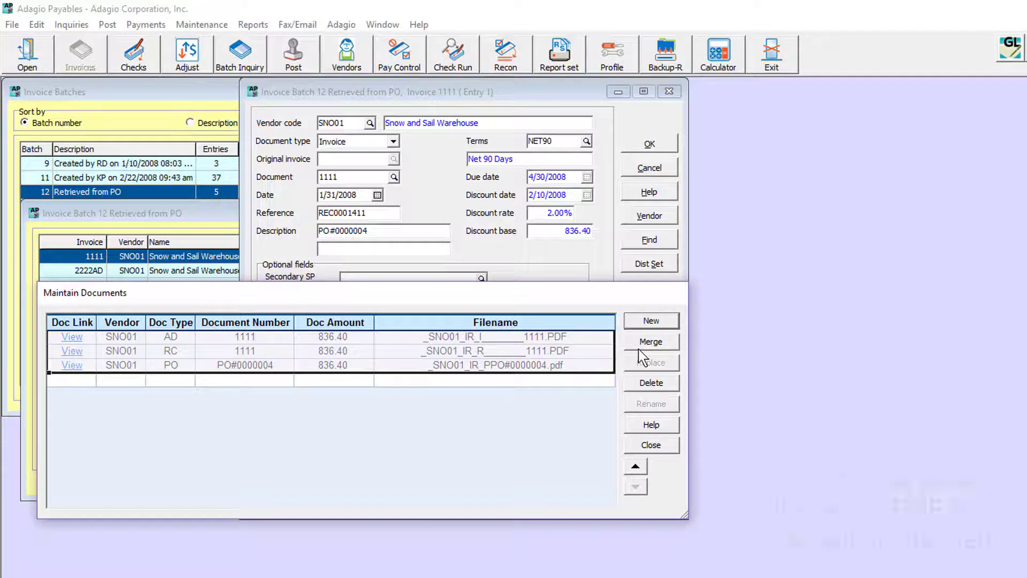
{"action": "left_click", "coordinate": [600, 383]}
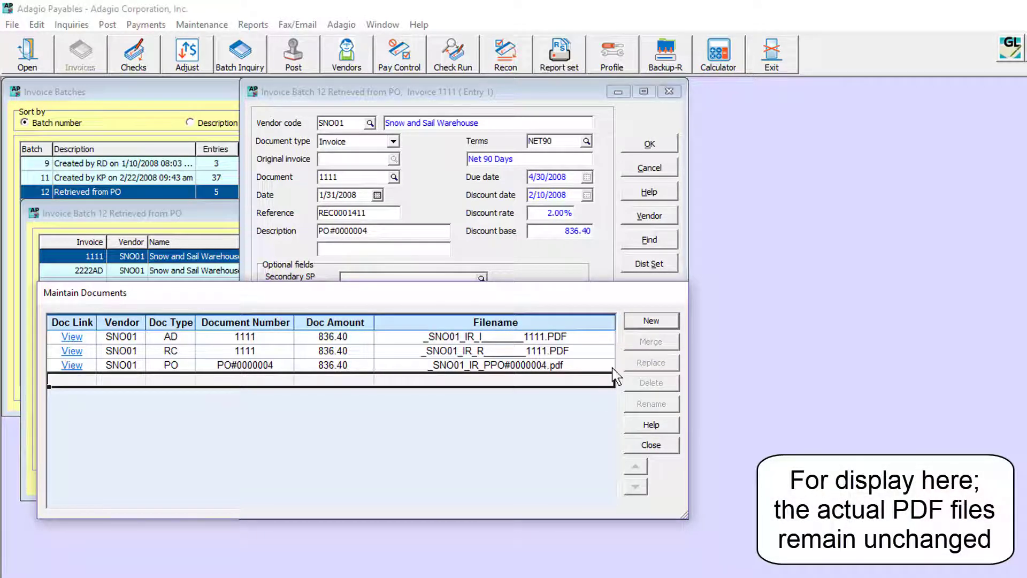
{"action": "left_click", "coordinate": [633, 325]}
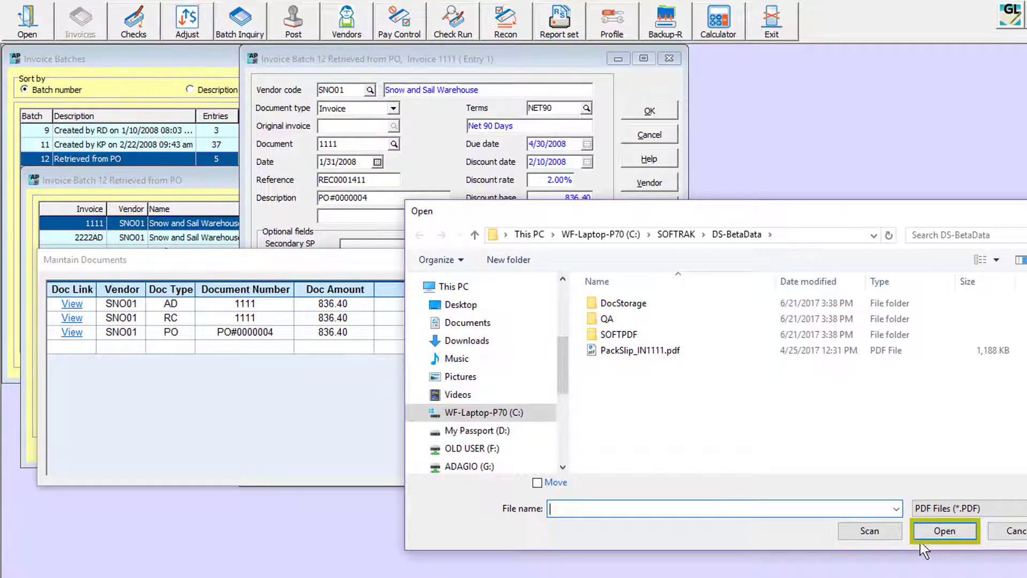
{"action": "left_click", "coordinate": [863, 537]}
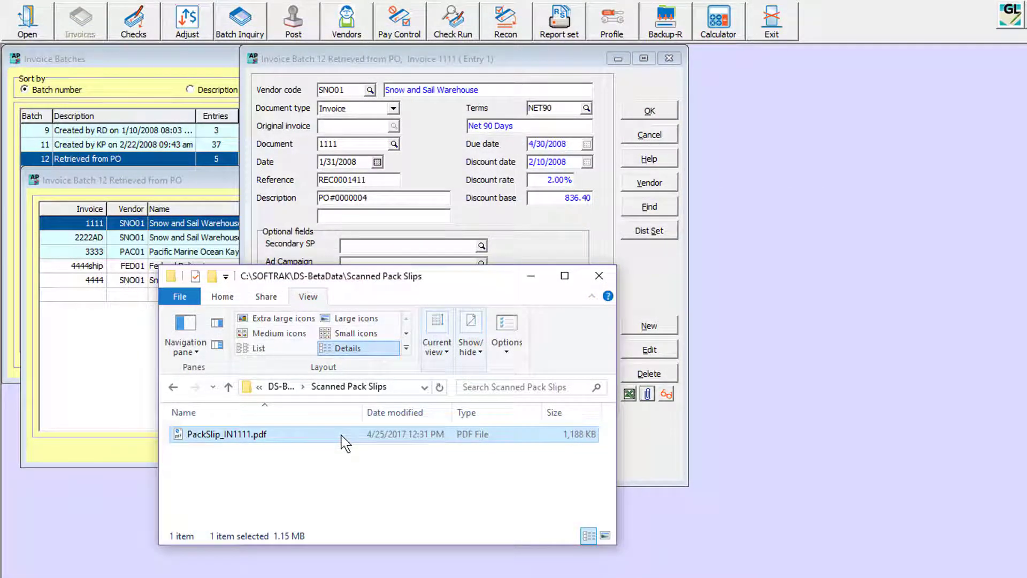
- Attach PackSlip_IN1111.pdf to invoice 1111 by dragging it from File Explorer
{"action": "left_click_drag", "start_coordinate": [341, 435], "coordinate": [522, 250]}
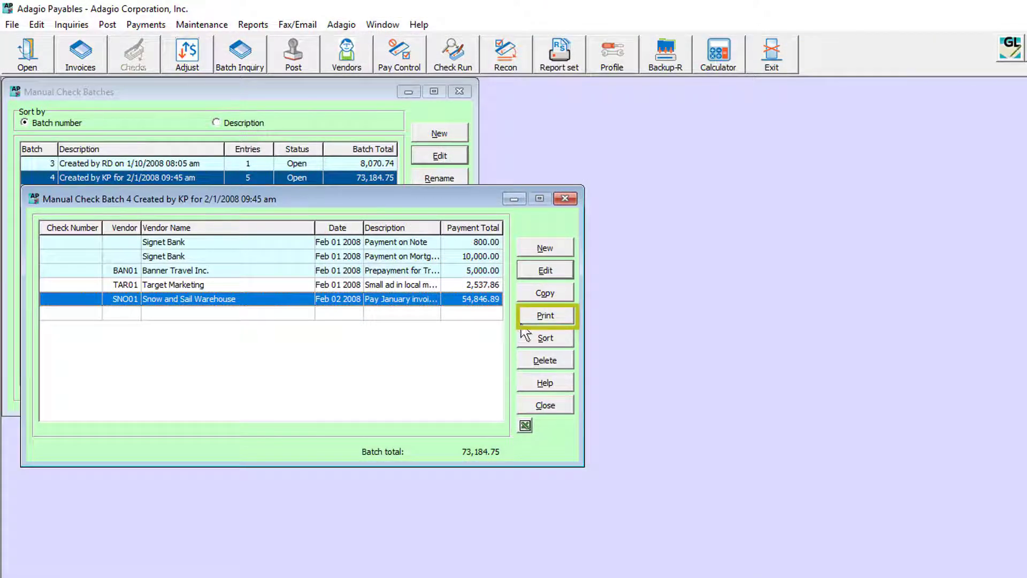
- View the payment advice PDF for Snow and Sail Warehouse's 54,846.89 check
{"action": "left_click", "coordinate": [522, 322]}
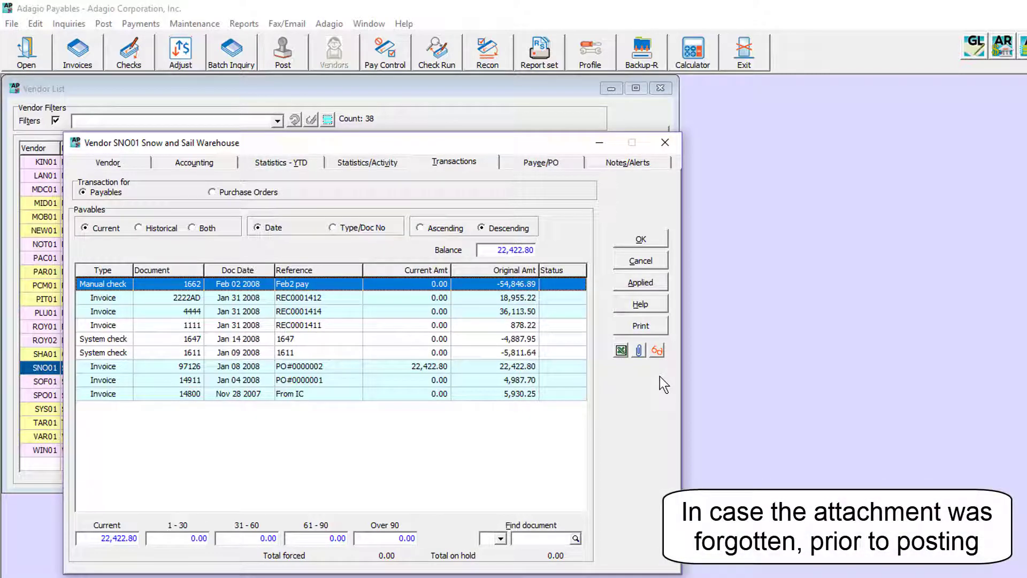
- Switch the Snow and Sail Warehouse vendor record to its general Vendor details
{"action": "left_click", "coordinate": [142, 168]}
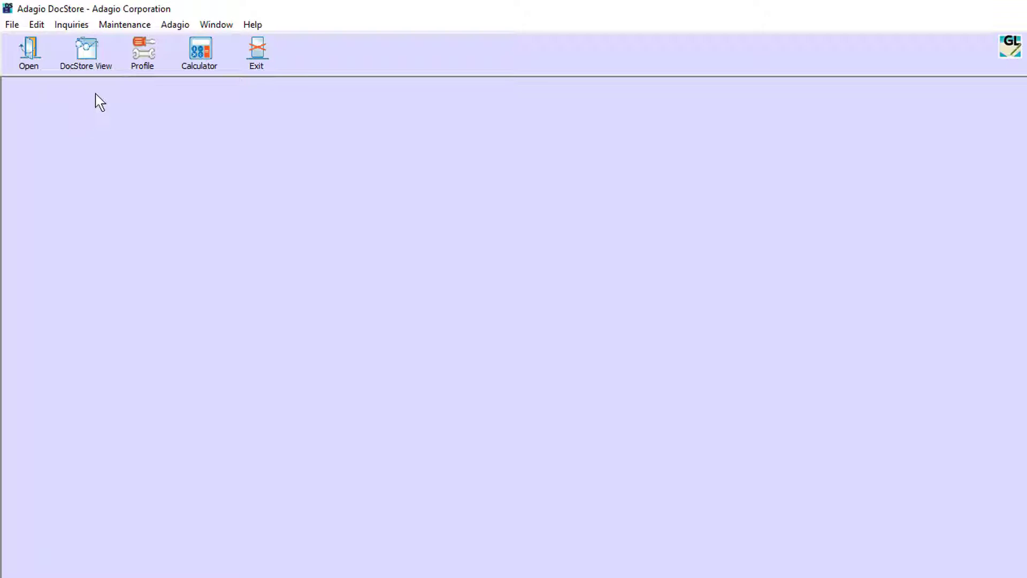
- Open the Archive Year dialog from the Maintenance menu
{"action": "left_click", "coordinate": [105, 27]}
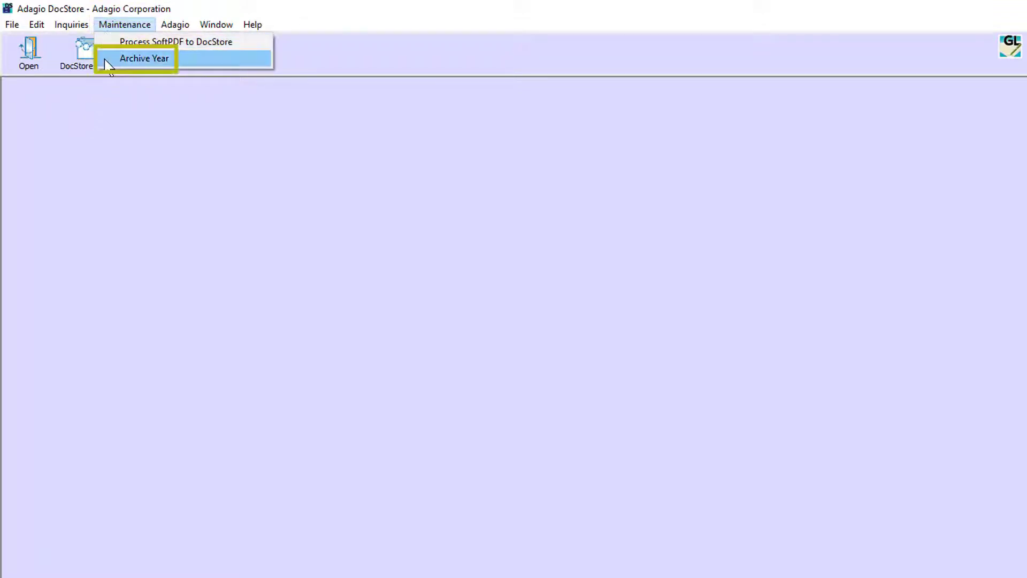
{"action": "left_click", "coordinate": [104, 59]}
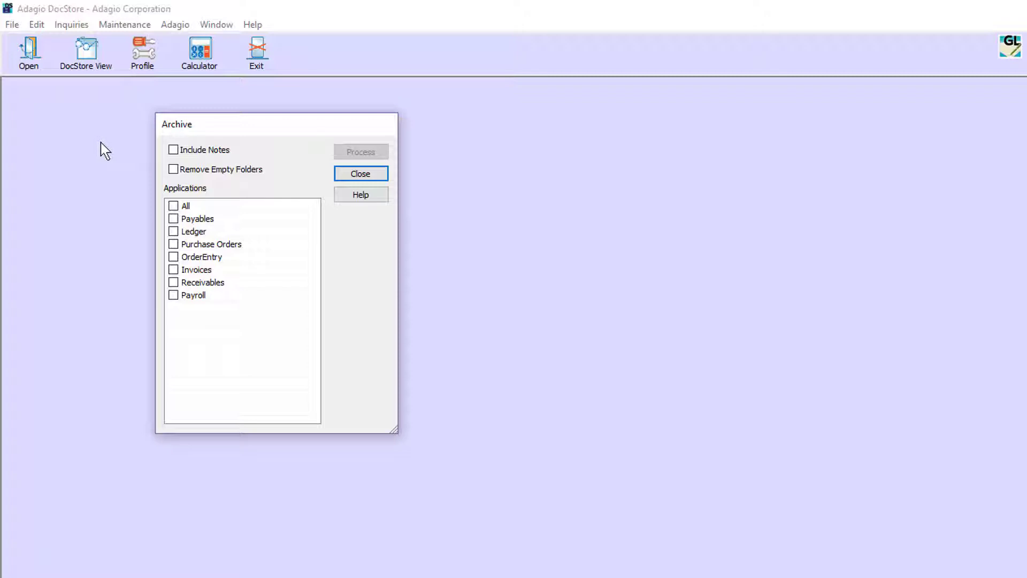
- Archive all applications through 2007/12/31 with Include Notes and Remove Empty Folders ticked
{"action": "left_click", "coordinate": [174, 219]}
{"action": "left_click", "coordinate": [174, 245]}
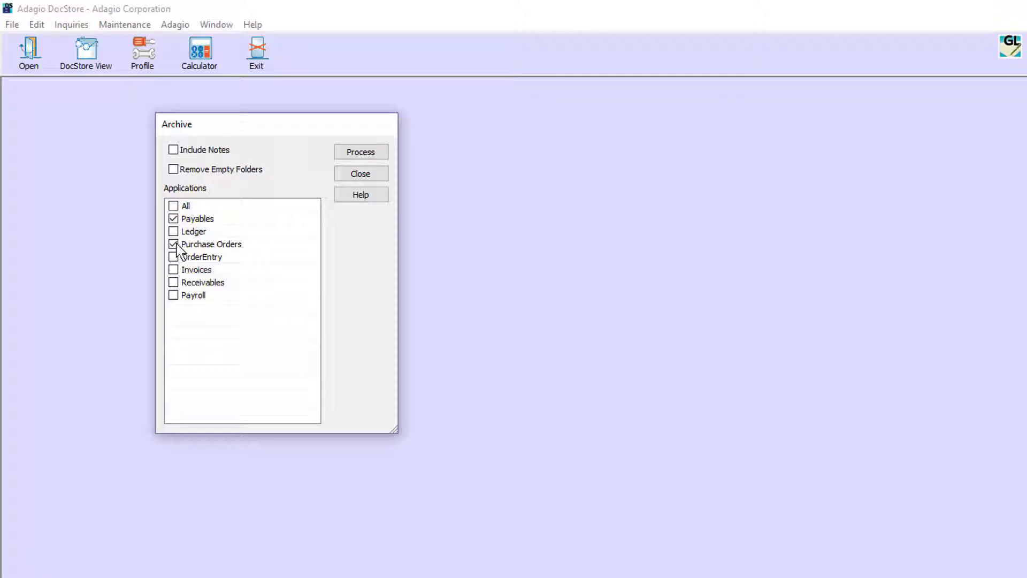
{"action": "left_click", "coordinate": [176, 207]}
{"action": "left_click", "coordinate": [174, 151]}
{"action": "left_click", "coordinate": [174, 151]}
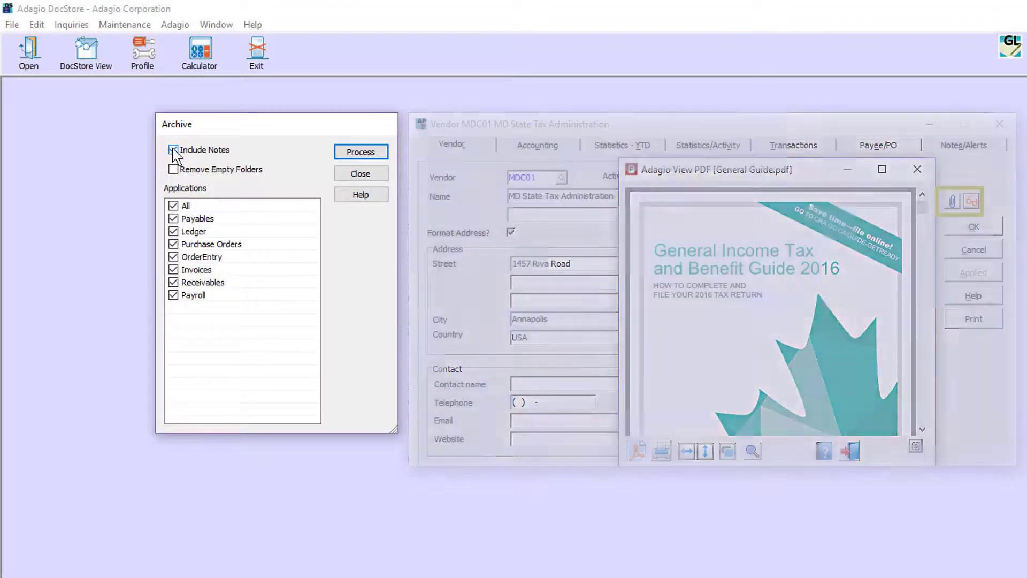
{"action": "left_click", "coordinate": [172, 170]}
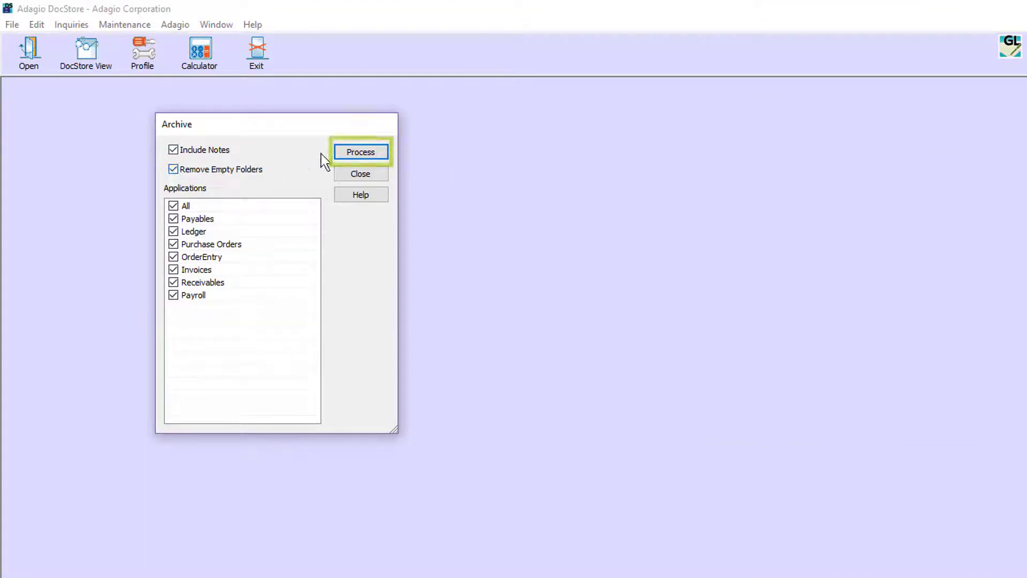
{"action": "left_click", "coordinate": [340, 156]}
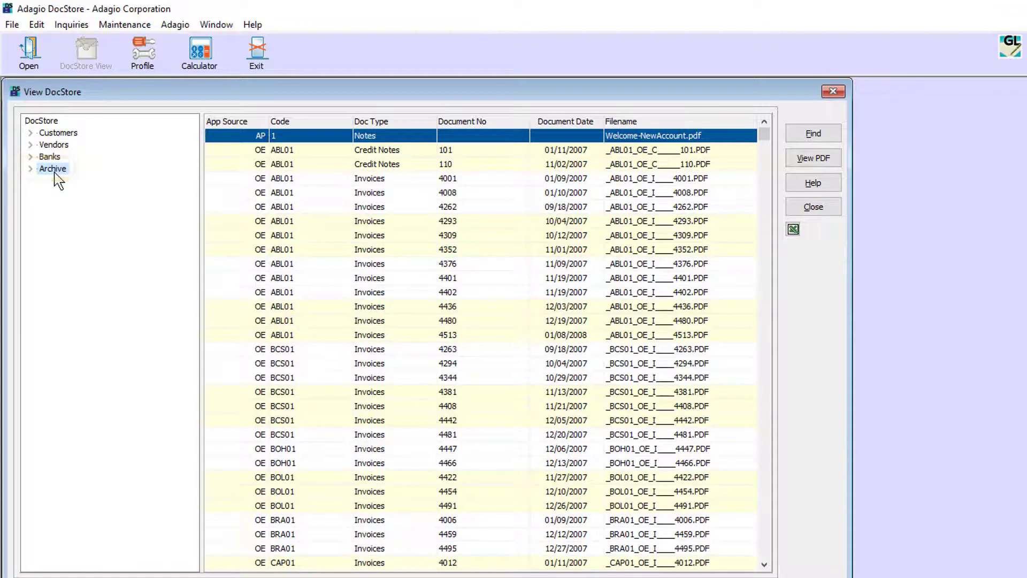
- Expand Archive > Fiscal 2007- > Customers and show CCX Express (CCX01)'s archived documents
{"action": "left_click", "coordinate": [31, 169]}
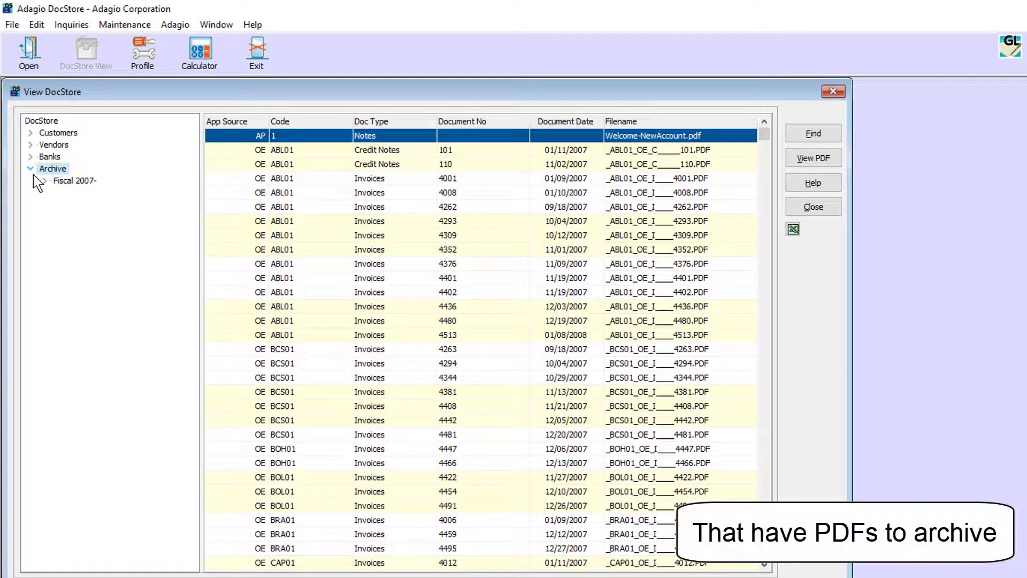
{"action": "left_click", "coordinate": [45, 182]}
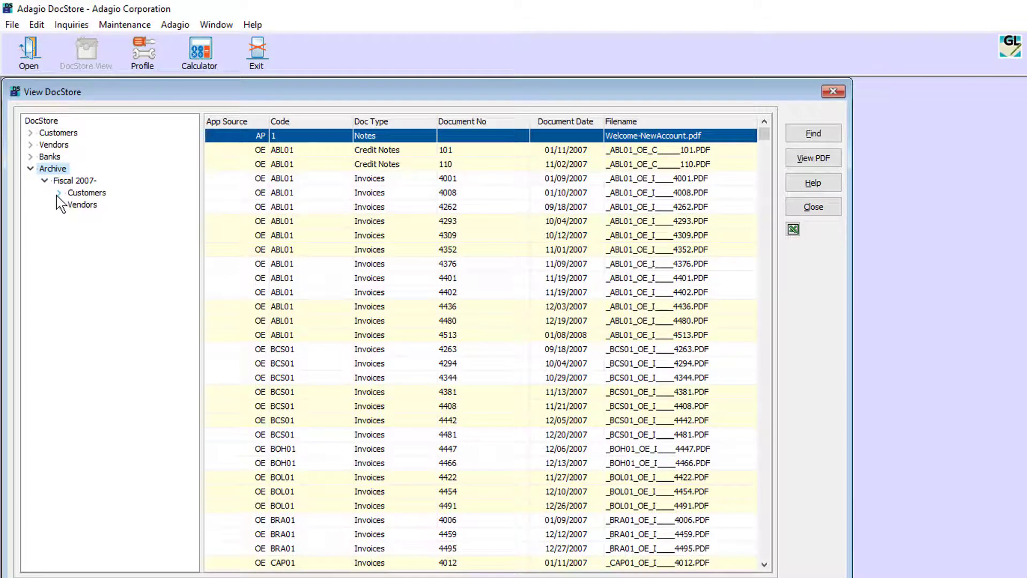
{"action": "left_click", "coordinate": [59, 194]}
{"action": "left_click", "coordinate": [90, 206]}
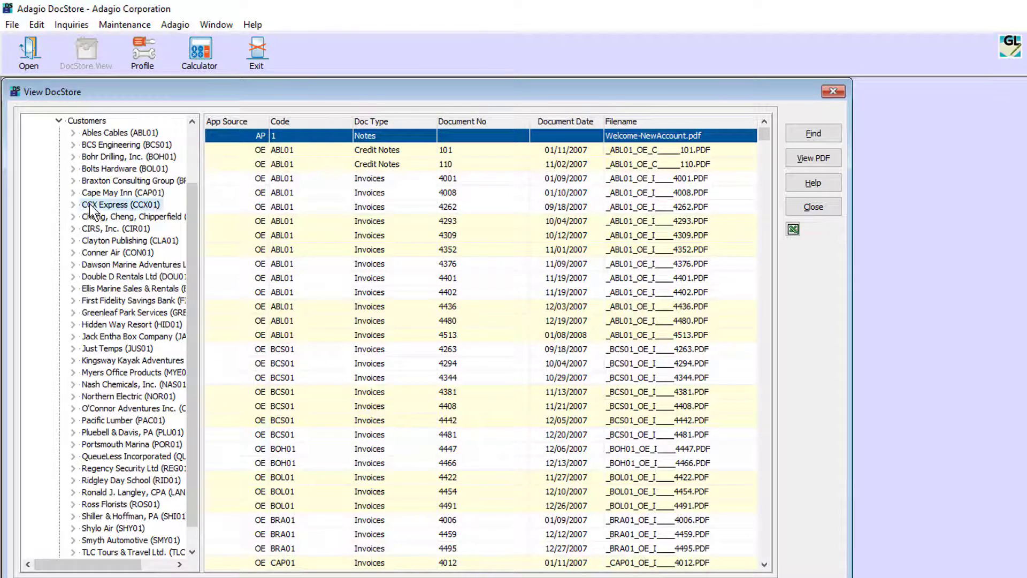